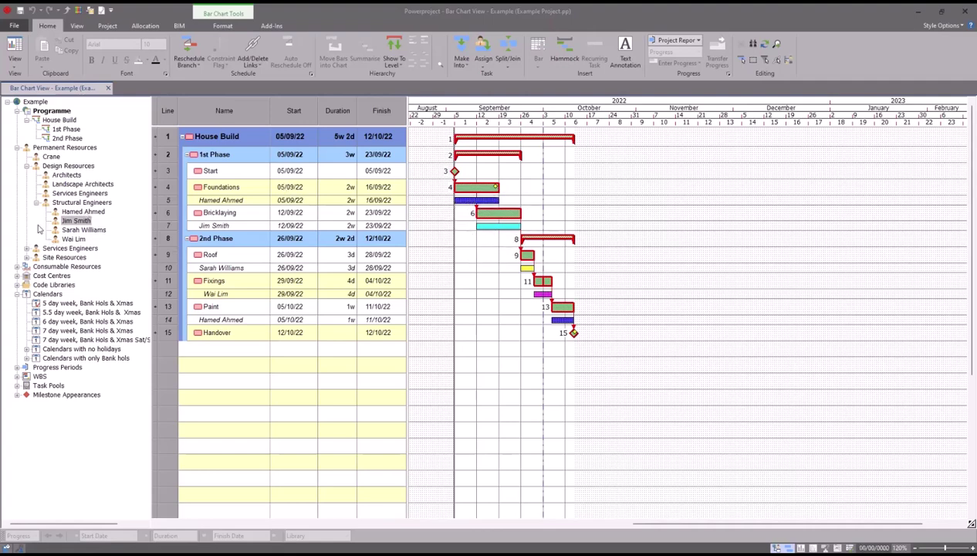
pyautogui.click(76, 222)
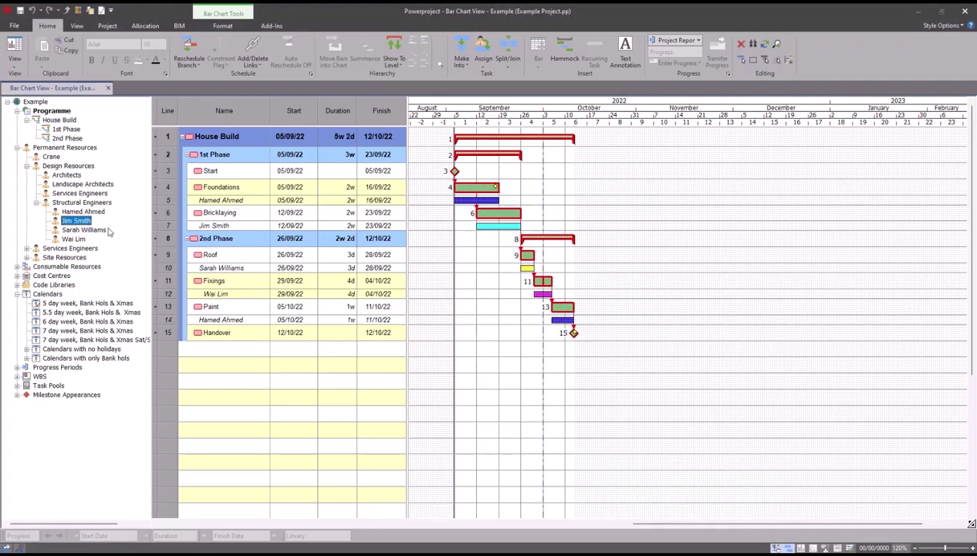
pyautogui.click(499, 225)
pyautogui.click(499, 225)
pyautogui.doubleClick(86, 220)
# Open the Library Explorer and add the Standard Work type to the displayed libraries.
pyautogui.click(79, 14)
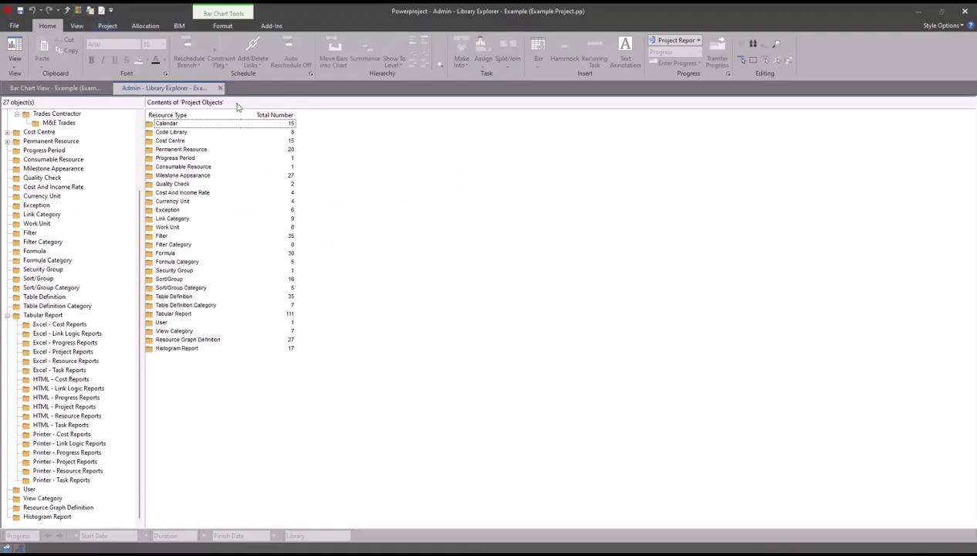
pyautogui.rightClick(209, 372)
pyautogui.click(266, 395)
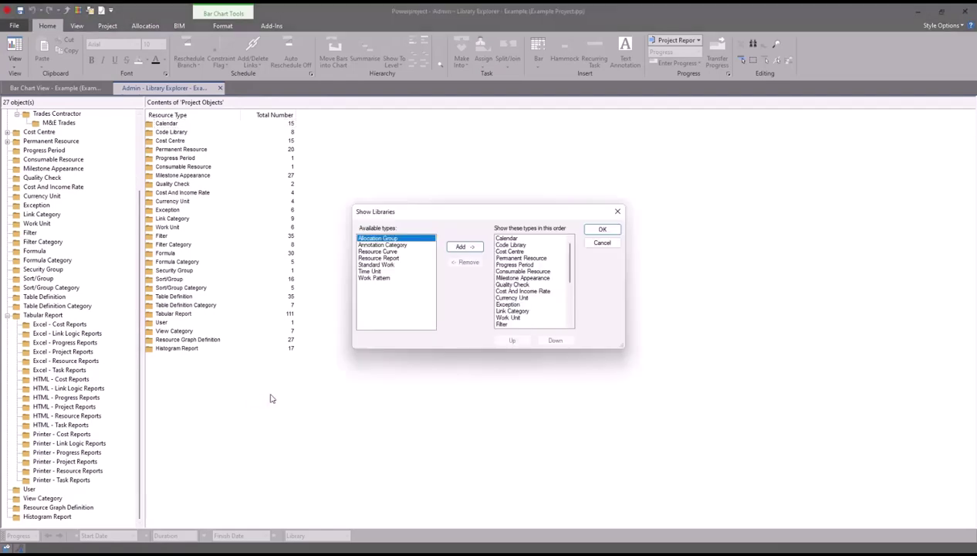
pyautogui.click(380, 264)
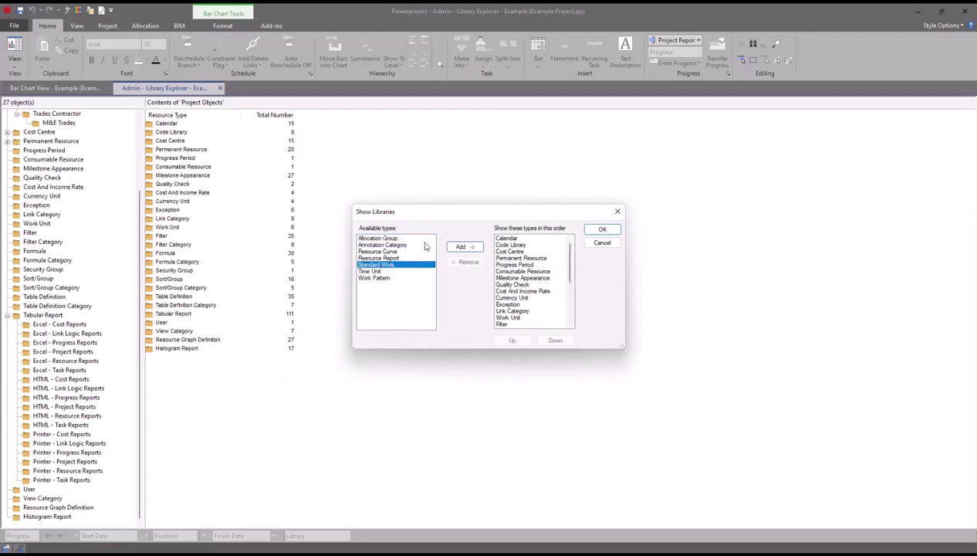
pyautogui.click(463, 247)
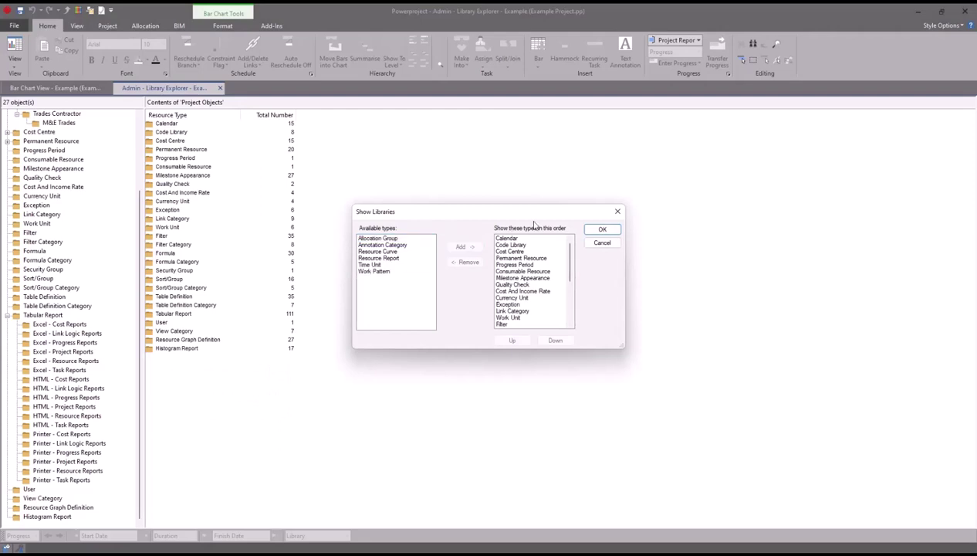
pyautogui.click(594, 230)
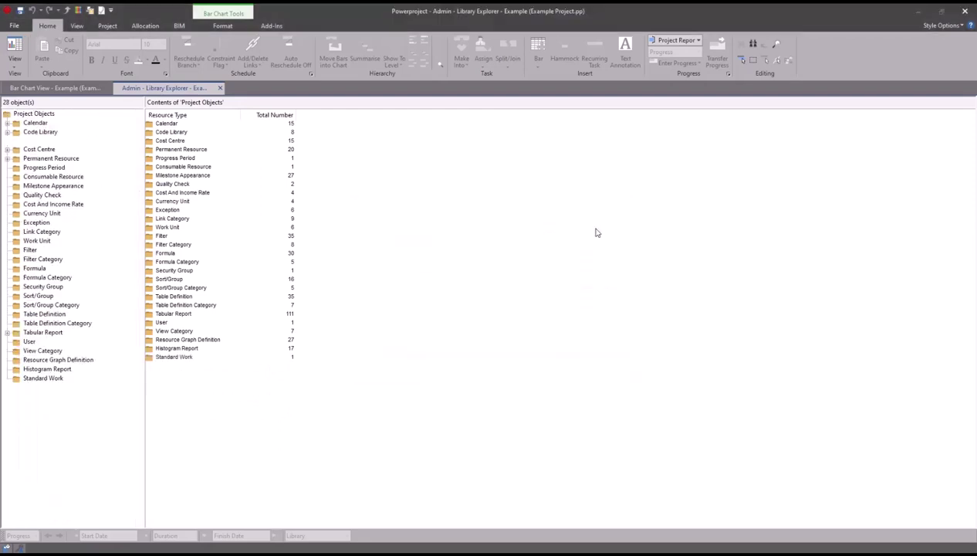
# Create a new standard work item named Holiday in the Standard Work library.
pyautogui.click(170, 358)
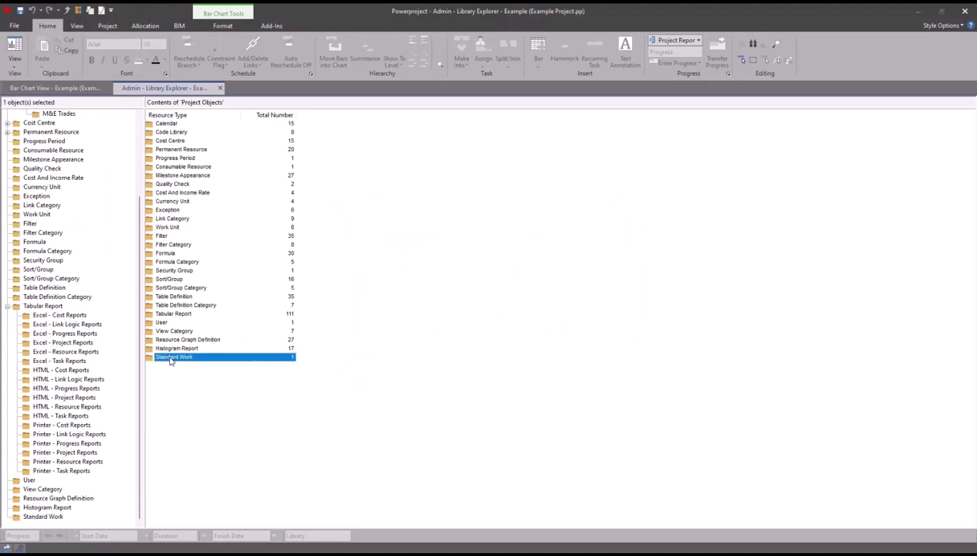
pyautogui.doubleClick(171, 359)
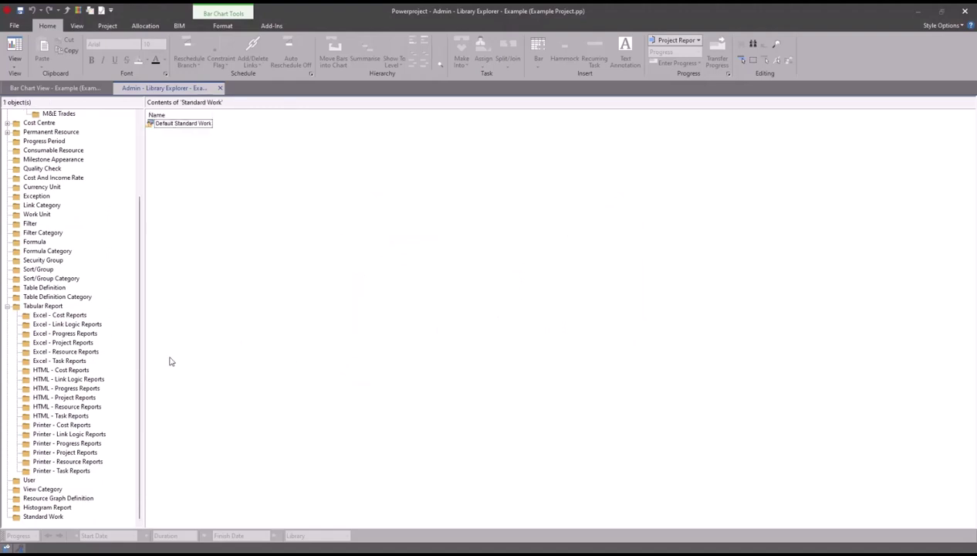
pyautogui.rightClick(191, 151)
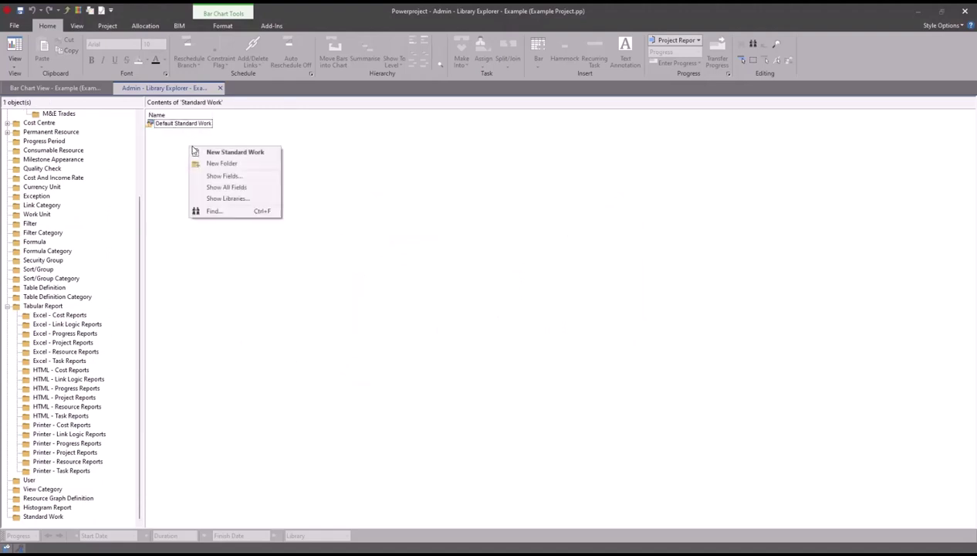
pyautogui.click(229, 153)
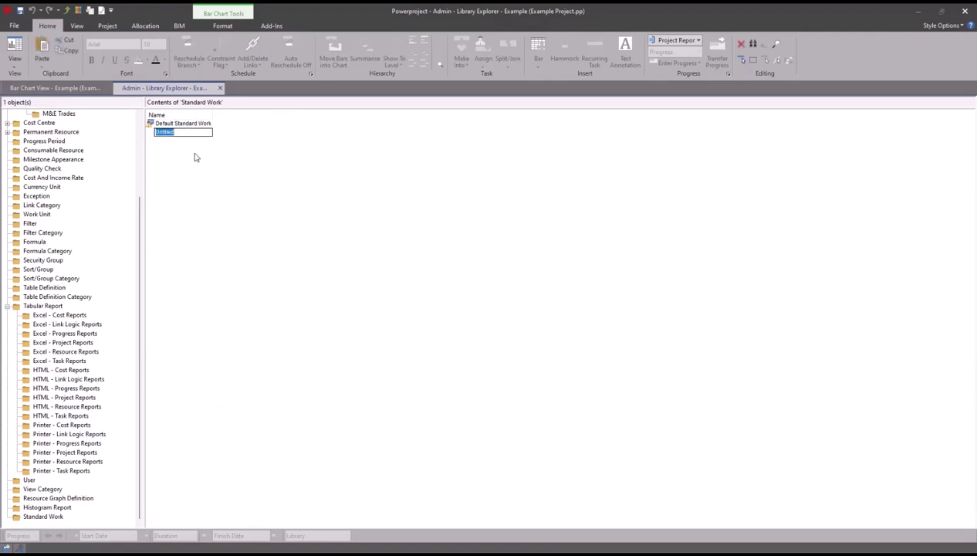
pyautogui.write('Holiday')
pyautogui.press('Return')
# Set the Holiday standard work's fill style to a red foreground and yellow background, and close the Library Explorer.
pyautogui.rightClick(167, 132)
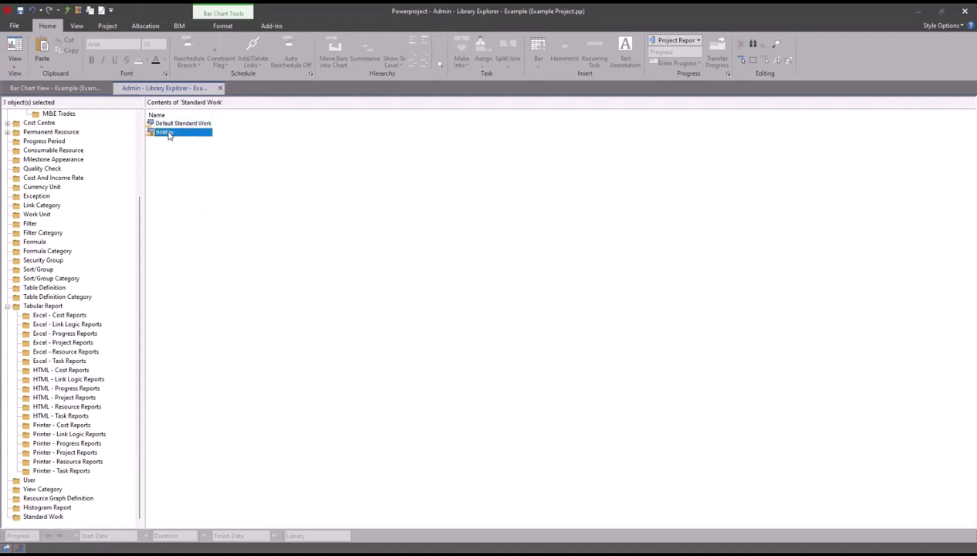
pyautogui.click(213, 212)
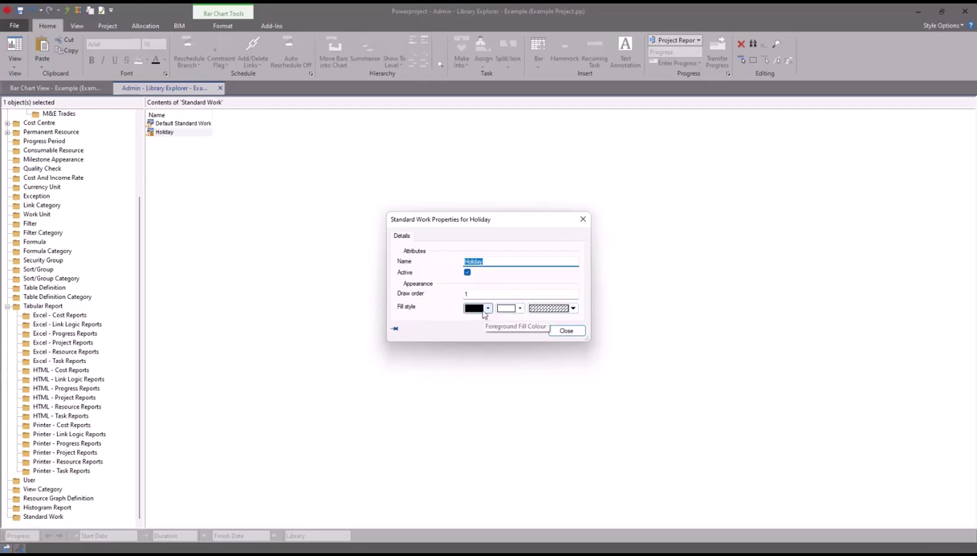
pyautogui.click(486, 309)
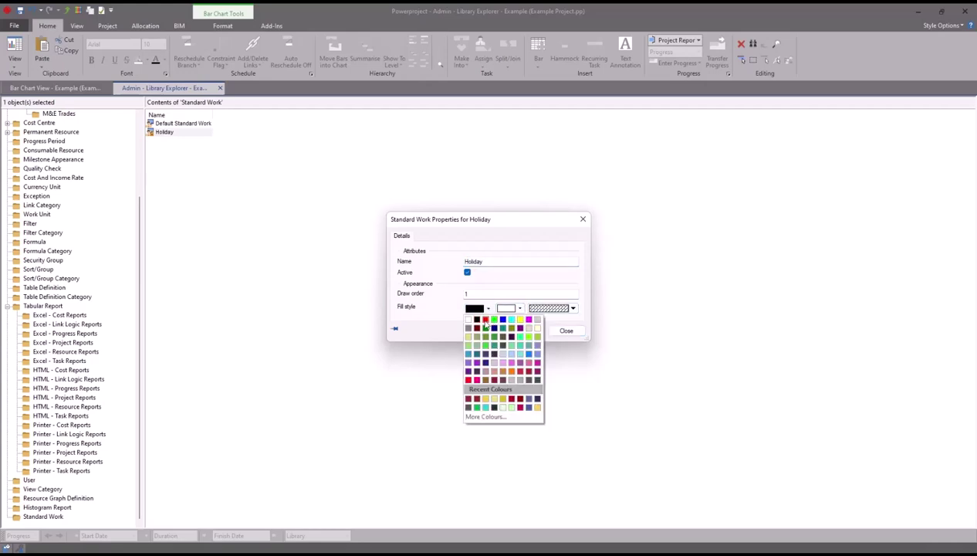
pyautogui.click(485, 320)
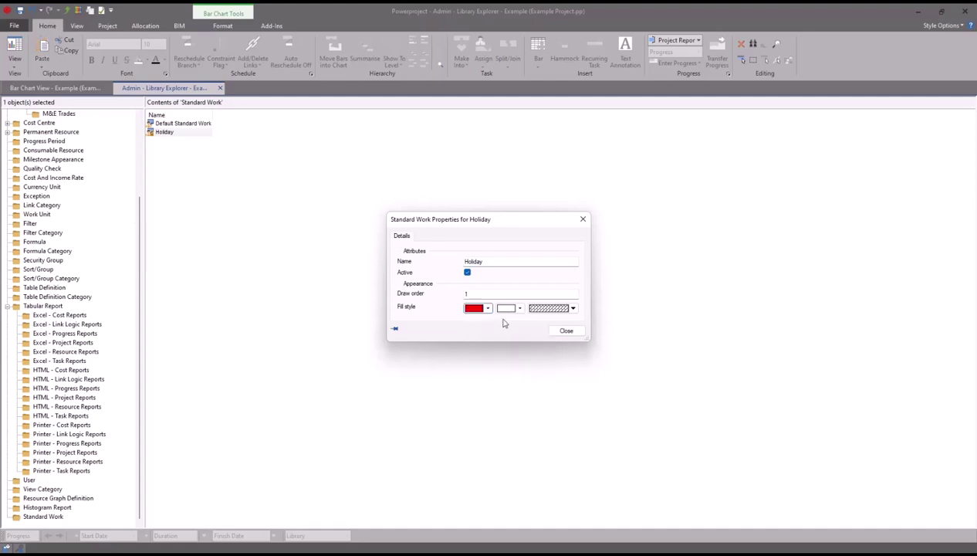
pyautogui.click(519, 308)
pyautogui.click(551, 320)
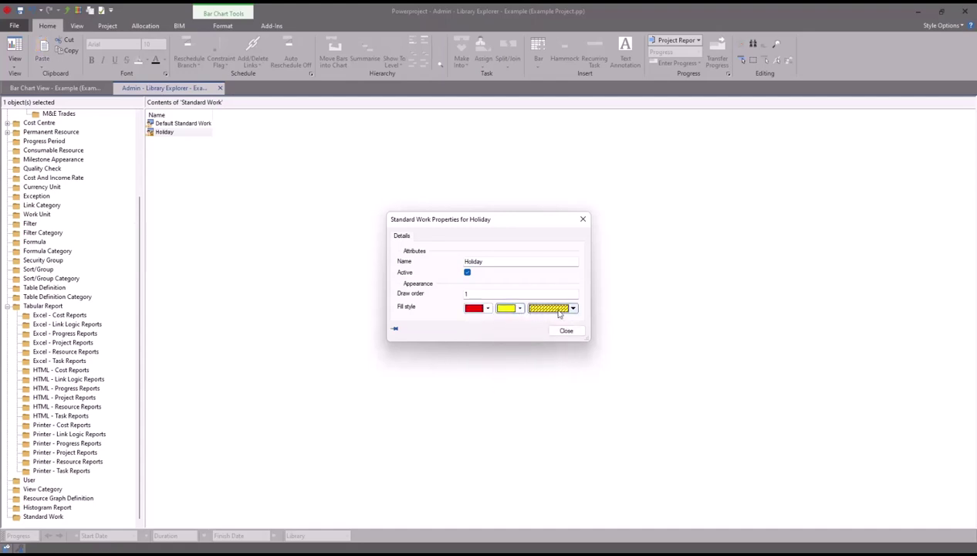
pyautogui.click(567, 332)
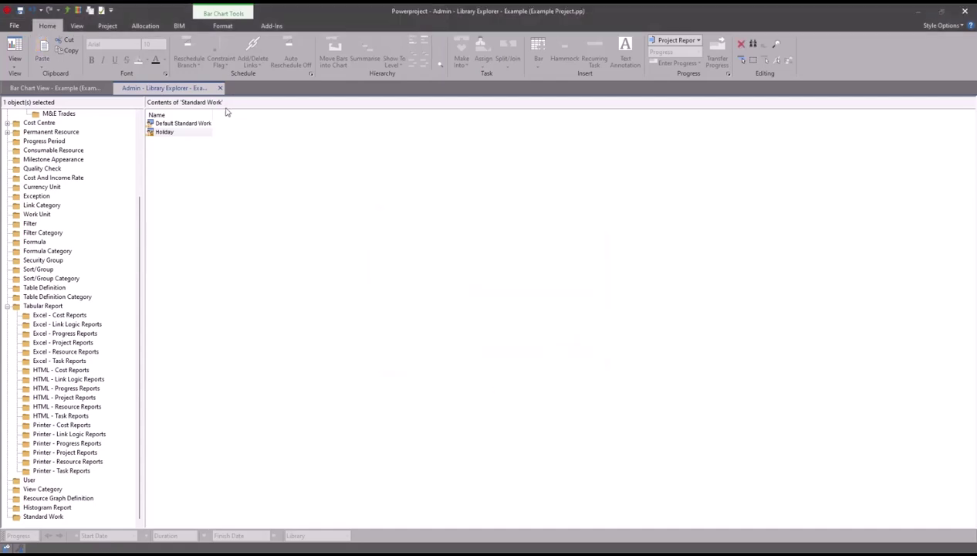
pyautogui.click(220, 89)
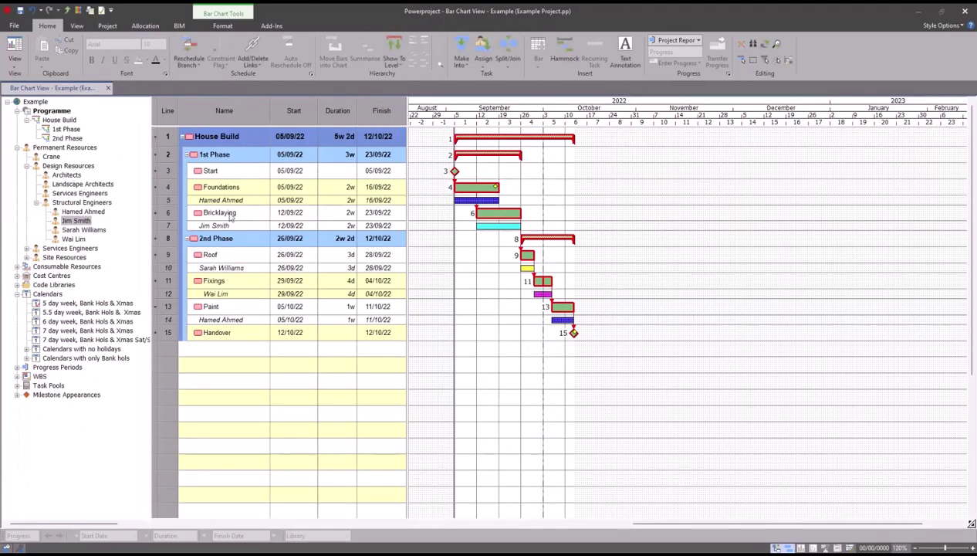
# Add a Holiday standard work entry to the properties of the structural engineer allocated to Bricklaying.
pyautogui.click(77, 222)
pyautogui.rightClick(80, 222)
pyautogui.click(139, 330)
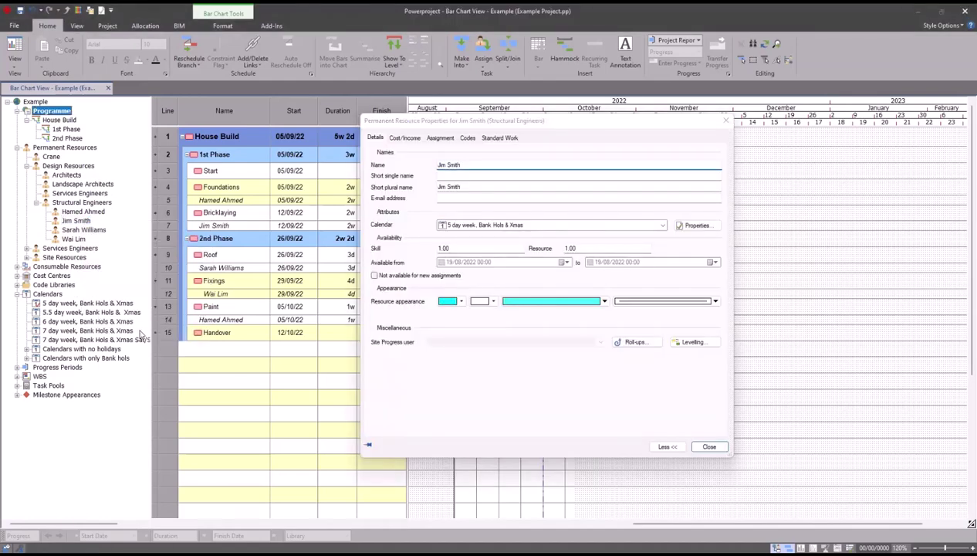
pyautogui.click(500, 137)
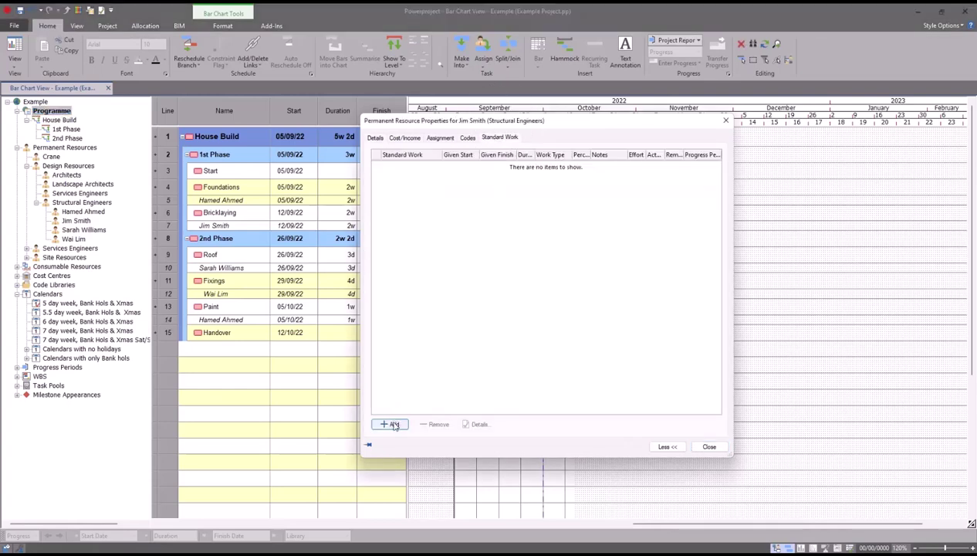
pyautogui.click(390, 424)
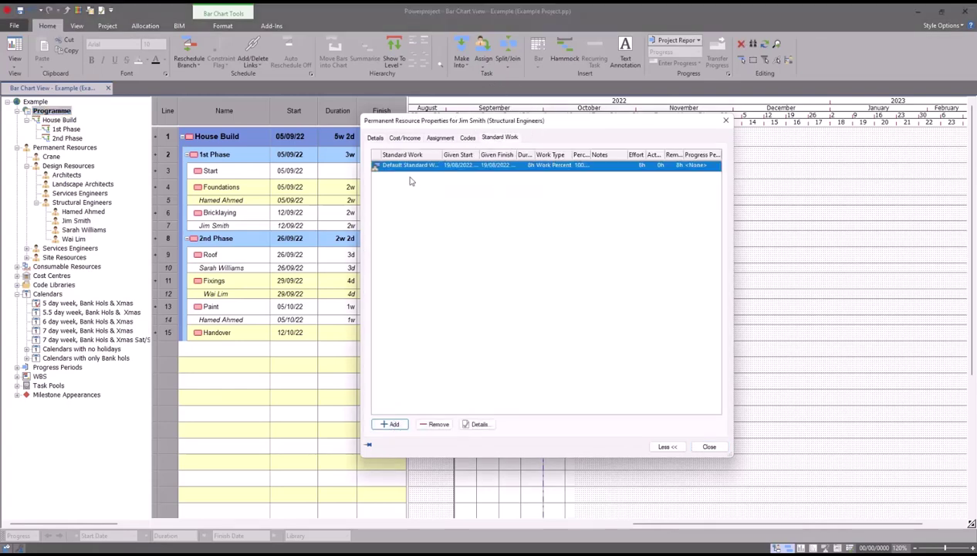
pyautogui.click(421, 166)
pyautogui.click(420, 167)
pyautogui.click(412, 186)
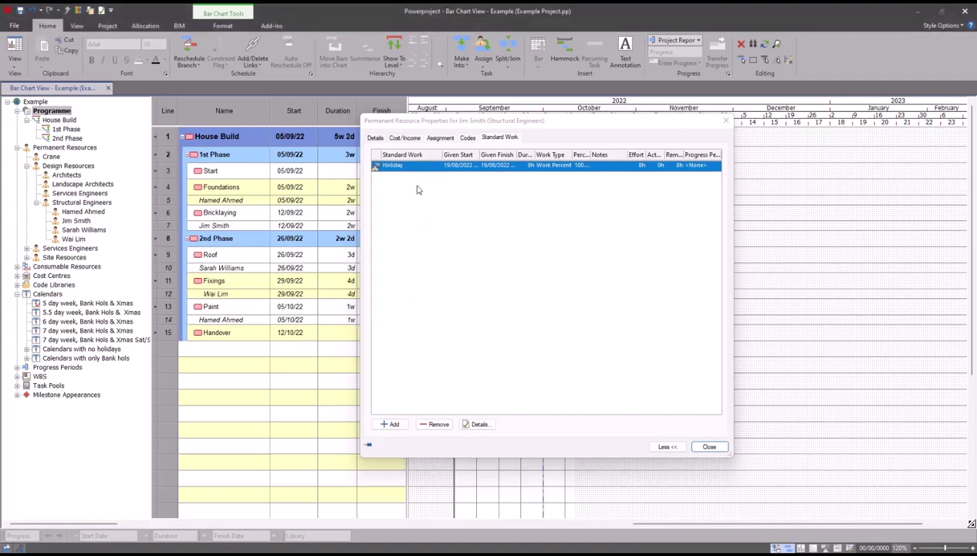
# Set the Holiday entry's given start to 19/09/2022 and its given finish to 23/09/2022.
pyautogui.click(462, 166)
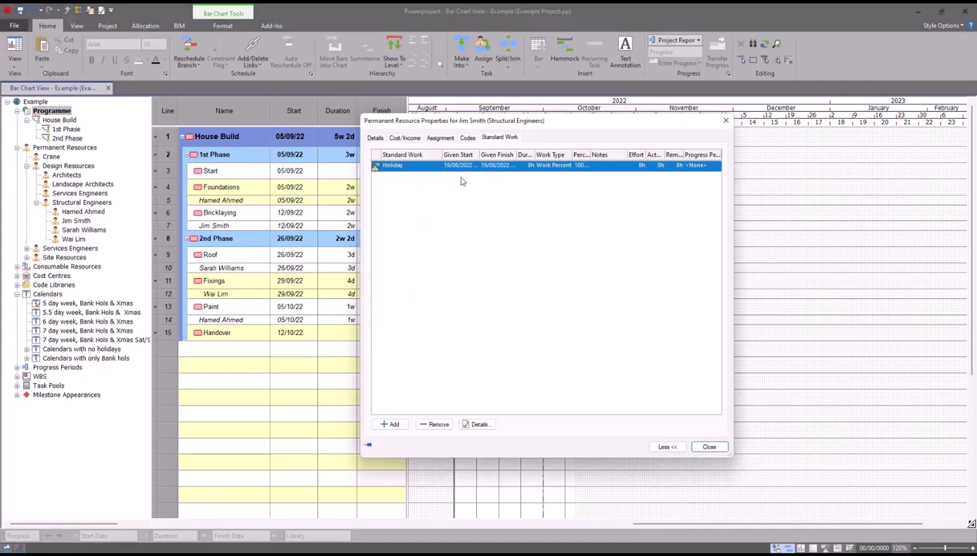
pyautogui.click(474, 167)
pyautogui.click(502, 185)
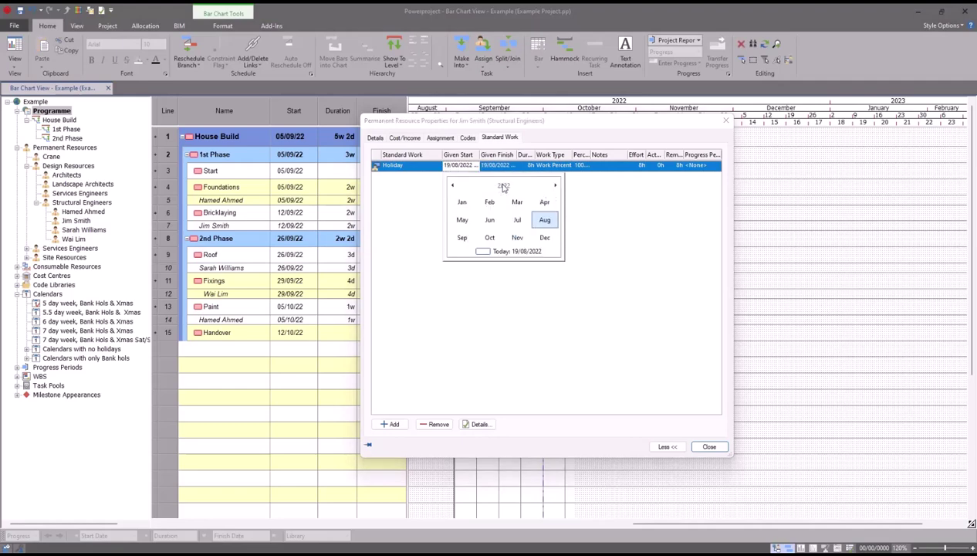
pyautogui.click(464, 243)
pyautogui.click(458, 227)
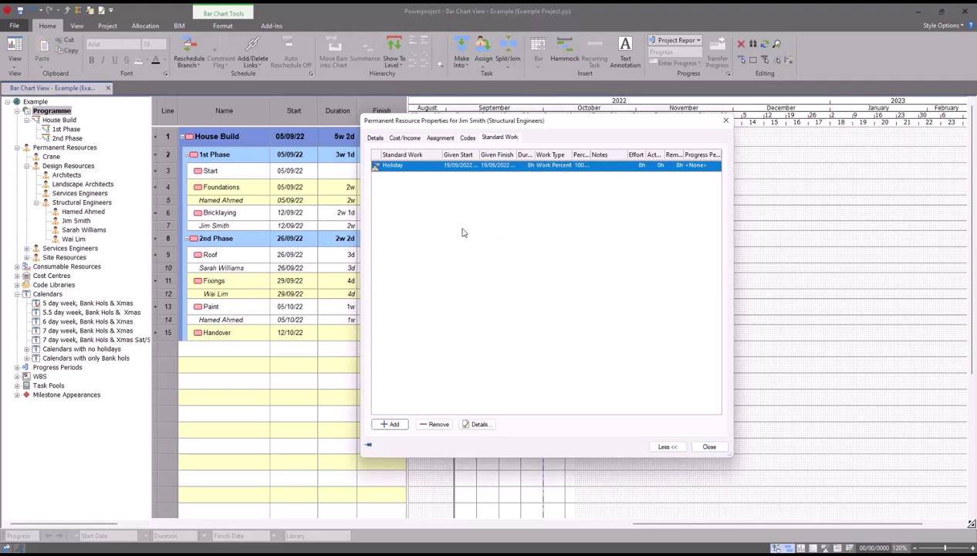
pyautogui.click(505, 166)
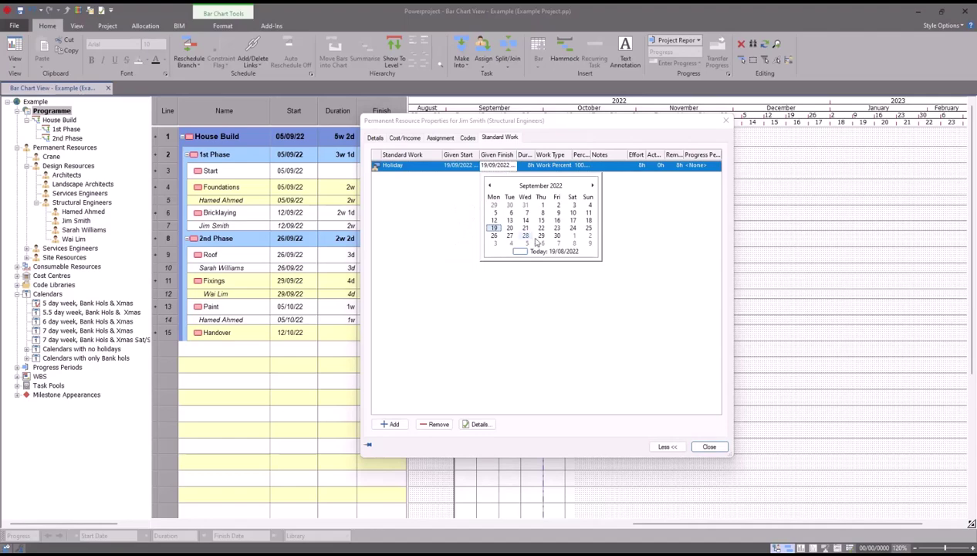
pyautogui.click(558, 228)
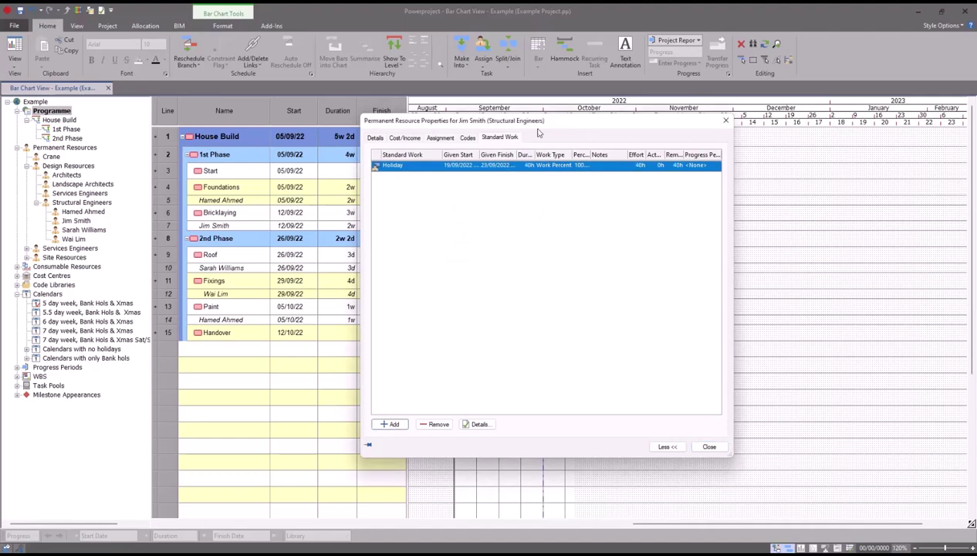
# Uncover the bar chart and examine the Bricklaying task's duration and its engineer's allocation bar.
pyautogui.moveTo(506, 125); pyautogui.dragTo(733, 92)
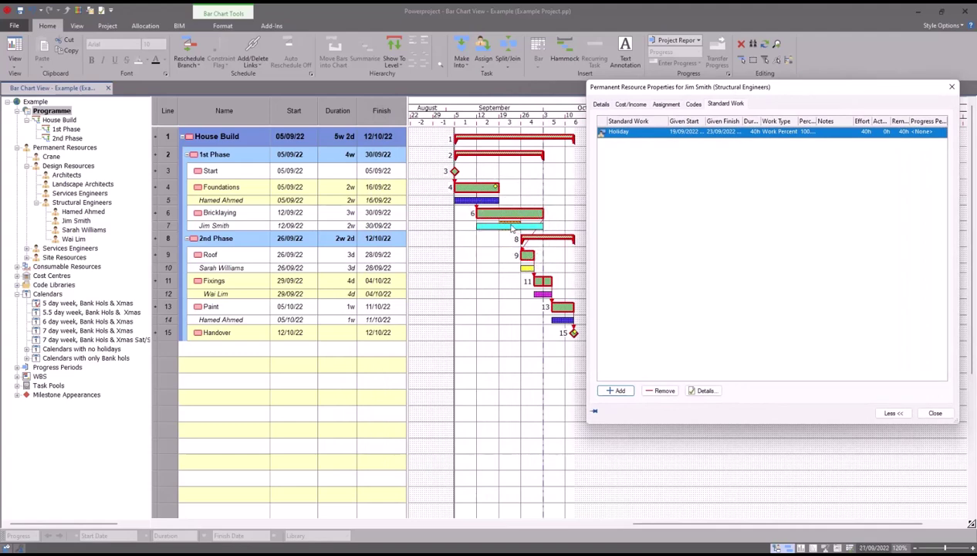
pyautogui.click(509, 229)
pyautogui.click(346, 214)
pyautogui.click(505, 225)
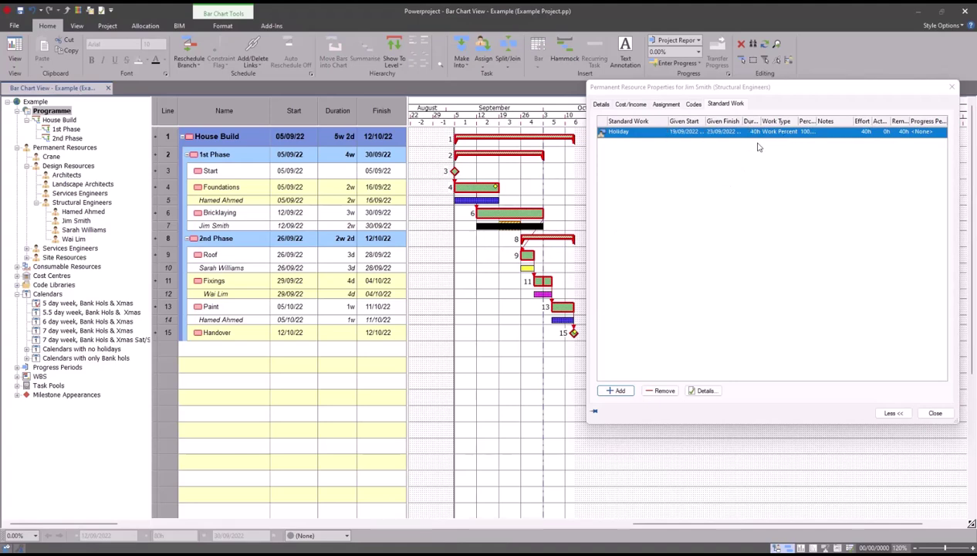
# Set the Holiday entry's work percentage to 50.
pyautogui.click(756, 135)
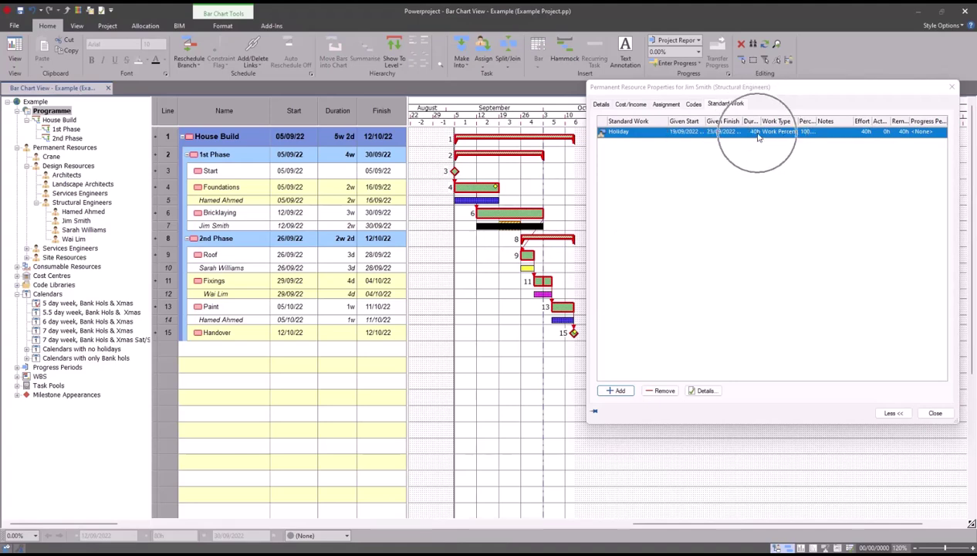
pyautogui.click(812, 135)
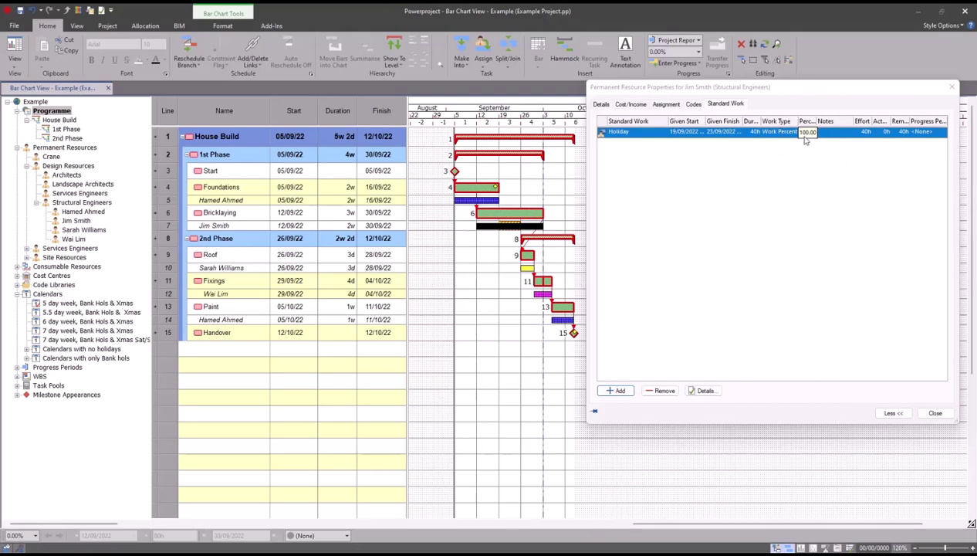
pyautogui.click(805, 136)
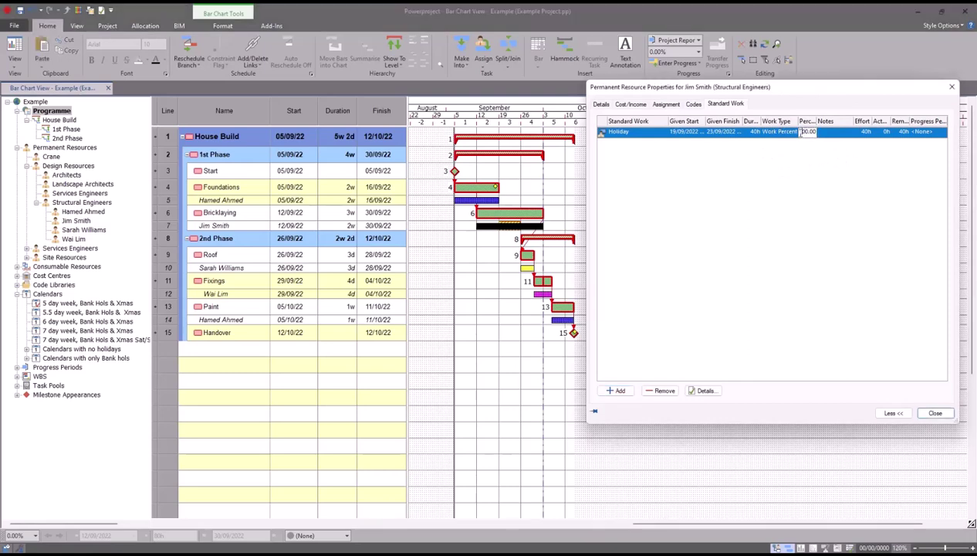
pyautogui.write('50')
pyautogui.press('Return')
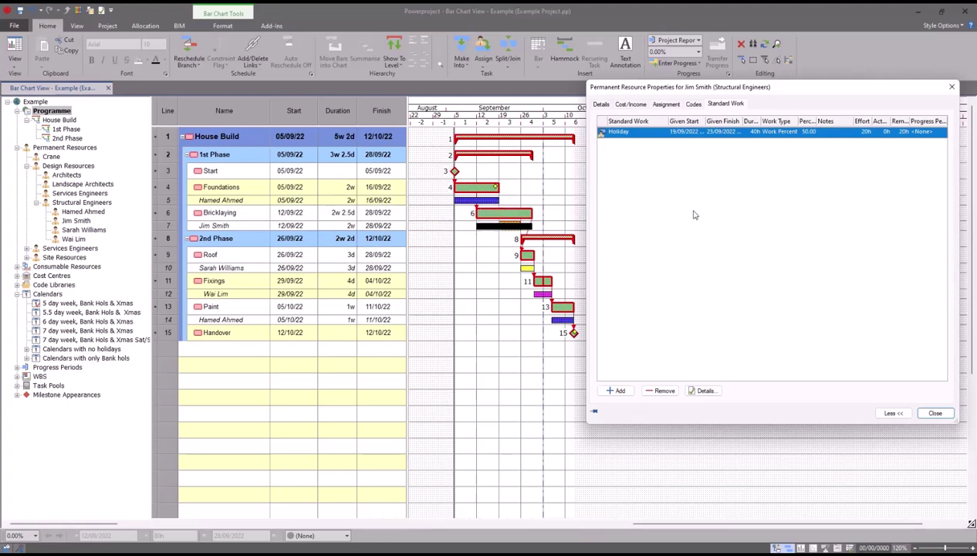
# Change the Holiday entry's given finish to 19/09/2022 and check the effect on the Bricklaying duration.
pyautogui.click(731, 132)
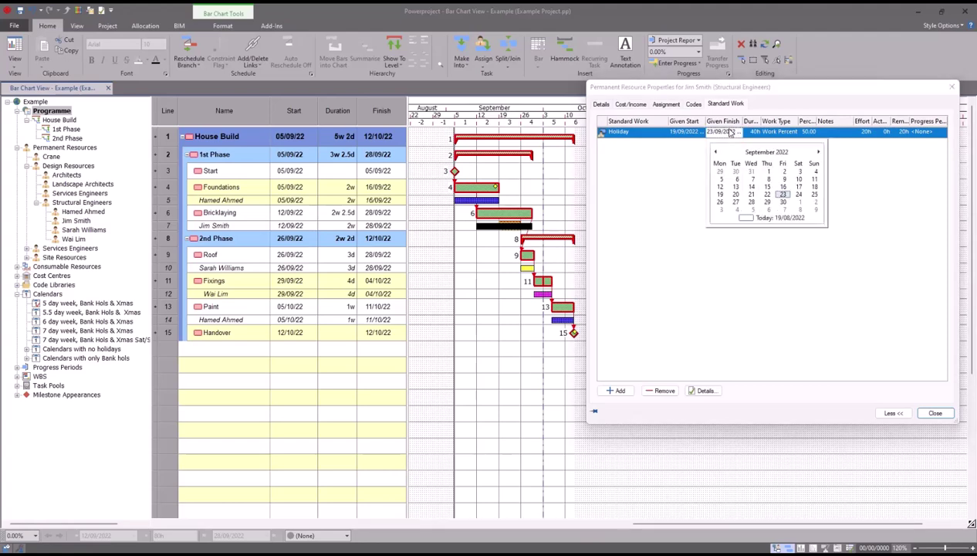
pyautogui.click(720, 194)
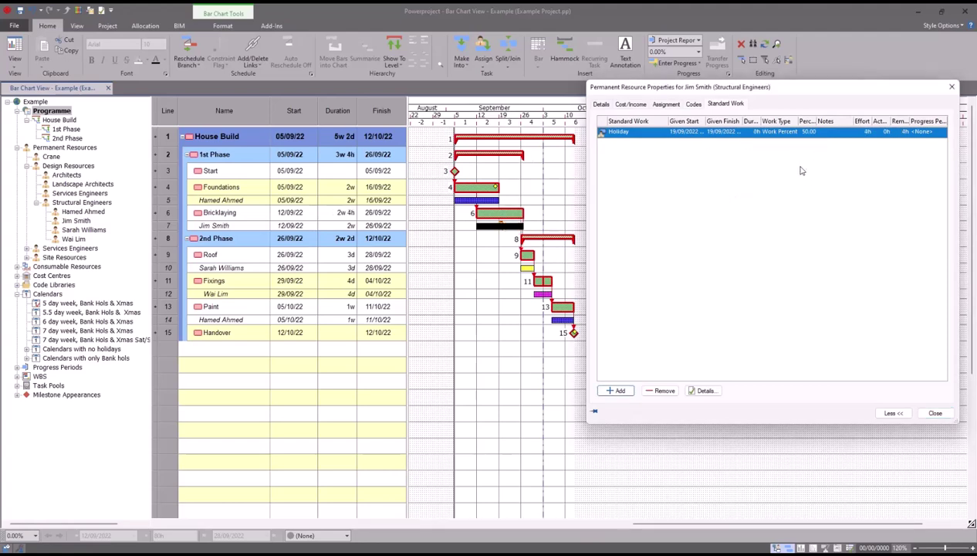
pyautogui.click(679, 133)
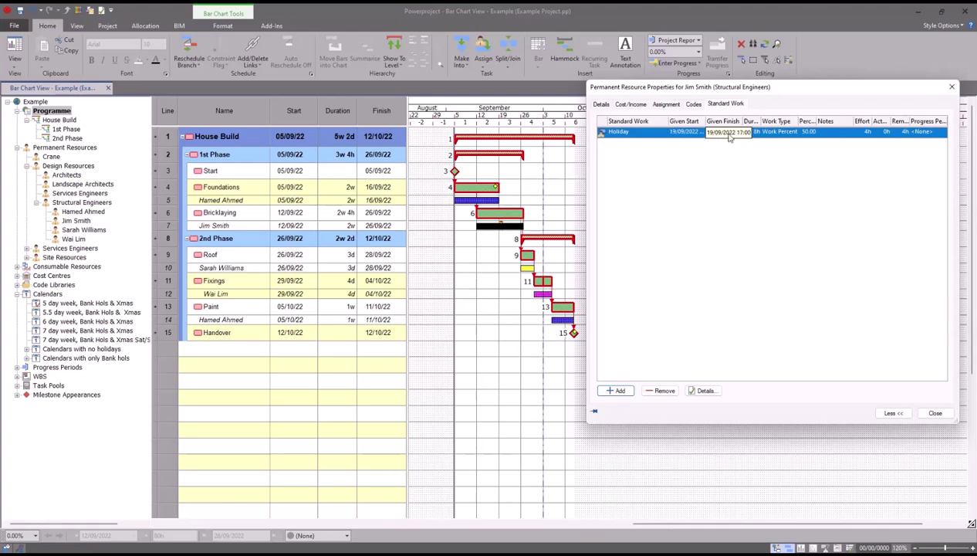
pyautogui.click(806, 133)
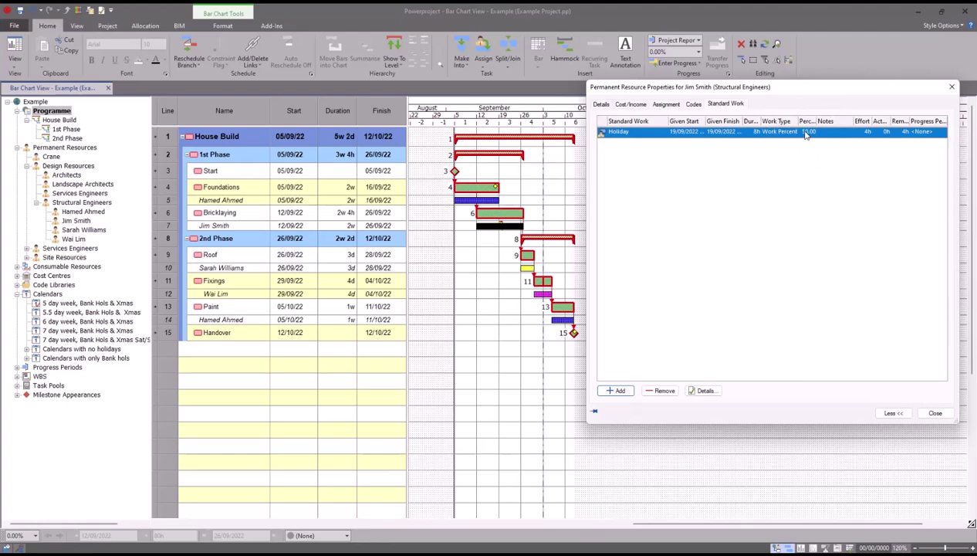
pyautogui.click(349, 218)
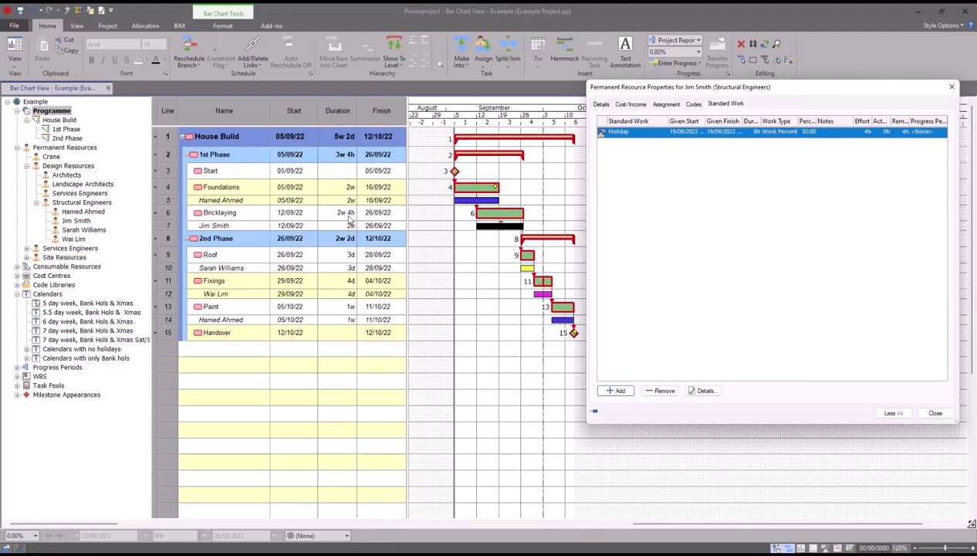